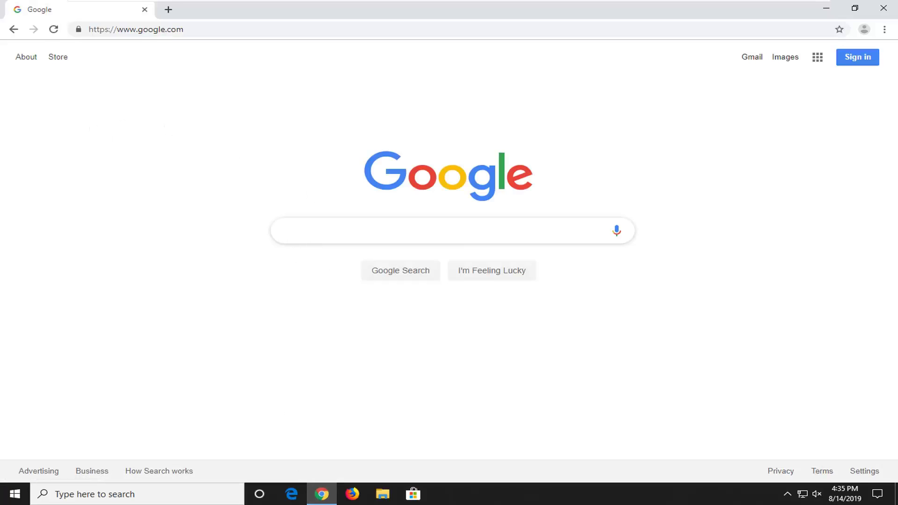
Load dotnet.microsoft.com/download in Chrome and scroll down to the .NET Framework 4.8 download buttons
click(177, 31)
text(https://dotnet.microsoft.com/download)
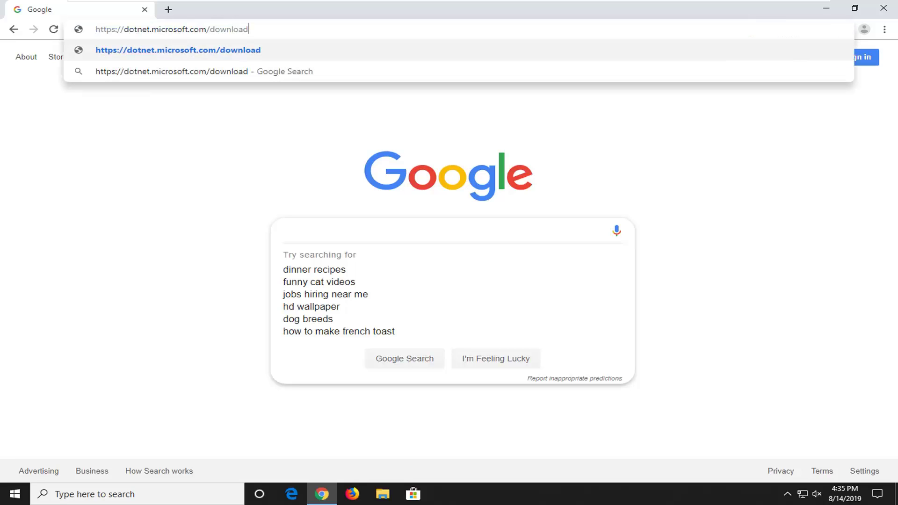
key(Return)
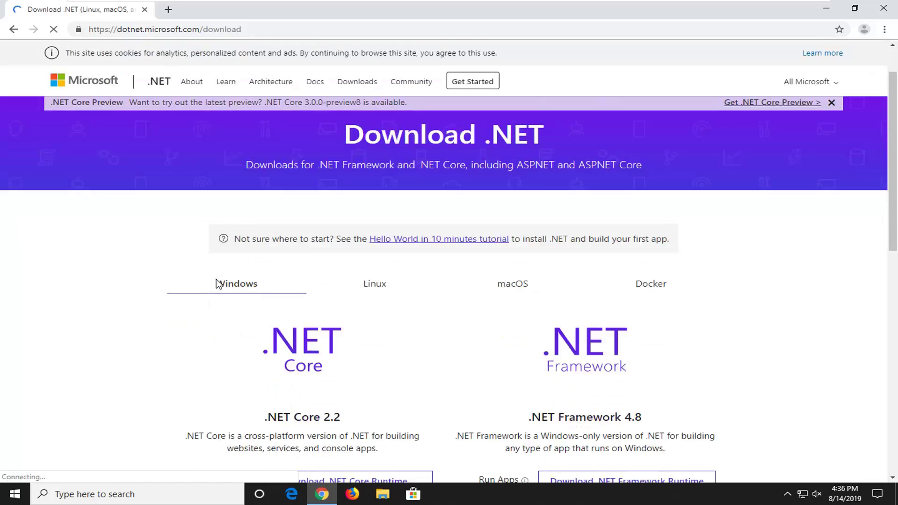
scroll(215, 285, down, 2)
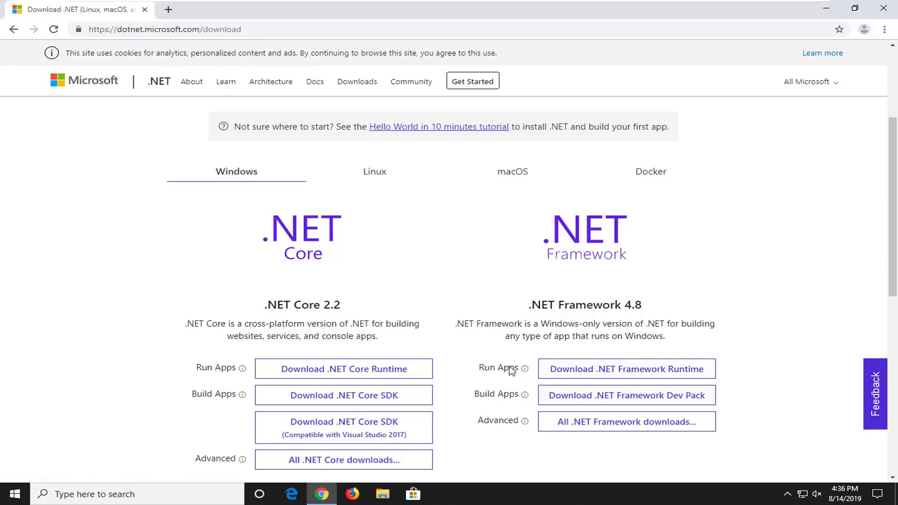
Download the .NET Framework 4.8 runtime installer and run ndp48-web.exe with administrator approval
click(591, 375)
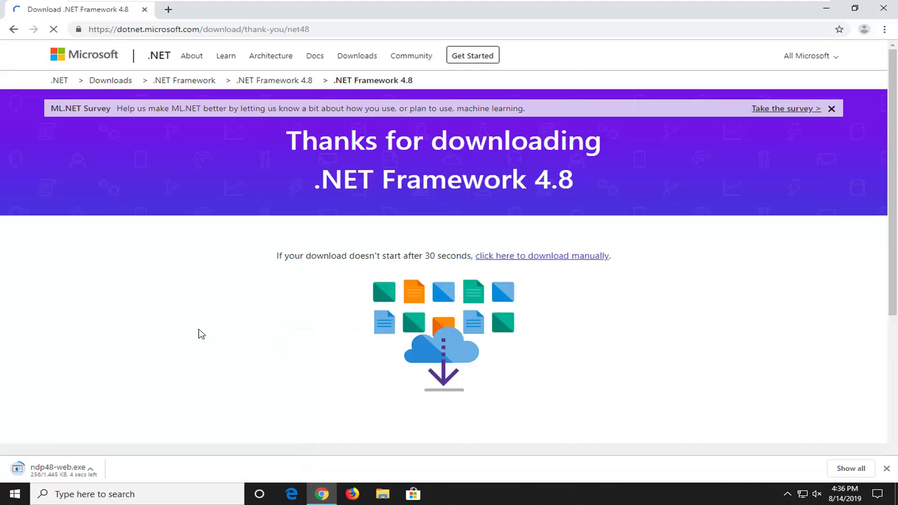
click(82, 476)
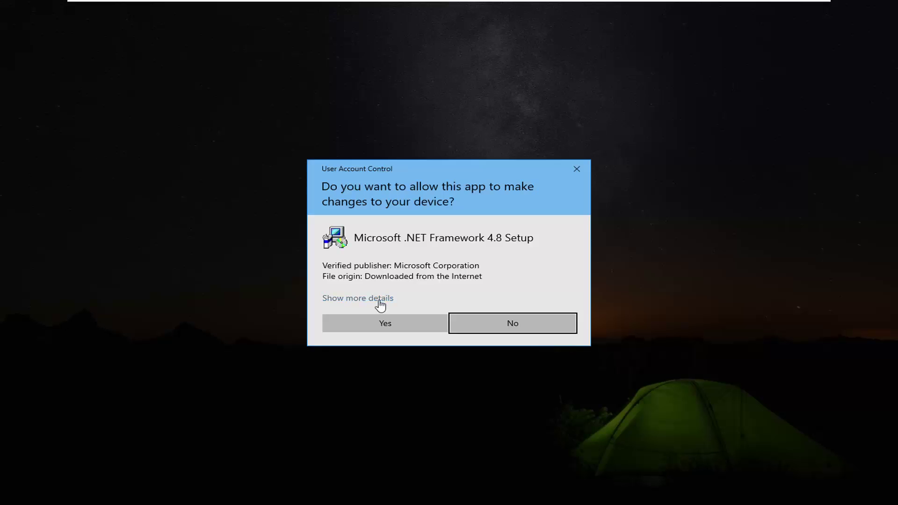
click(385, 324)
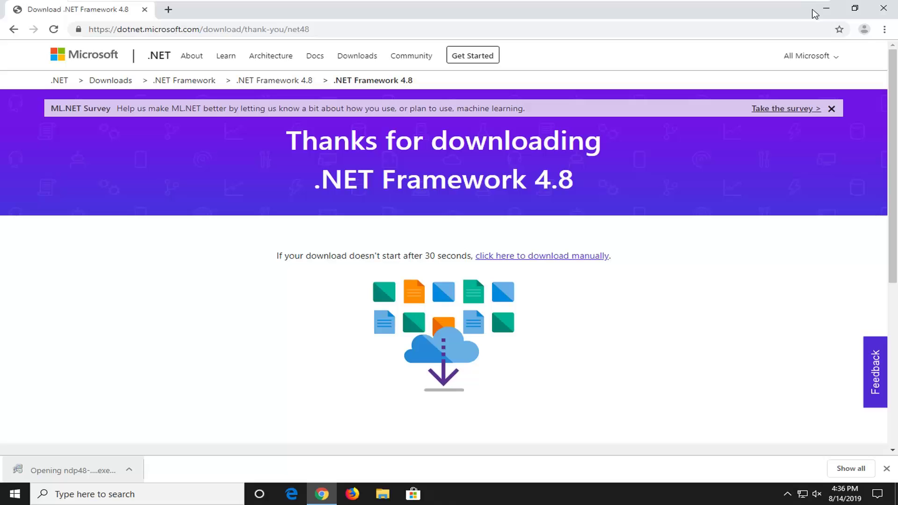
Dismiss the 'already installed' notice from .NET 4.8 setup and return to Chrome
click(826, 9)
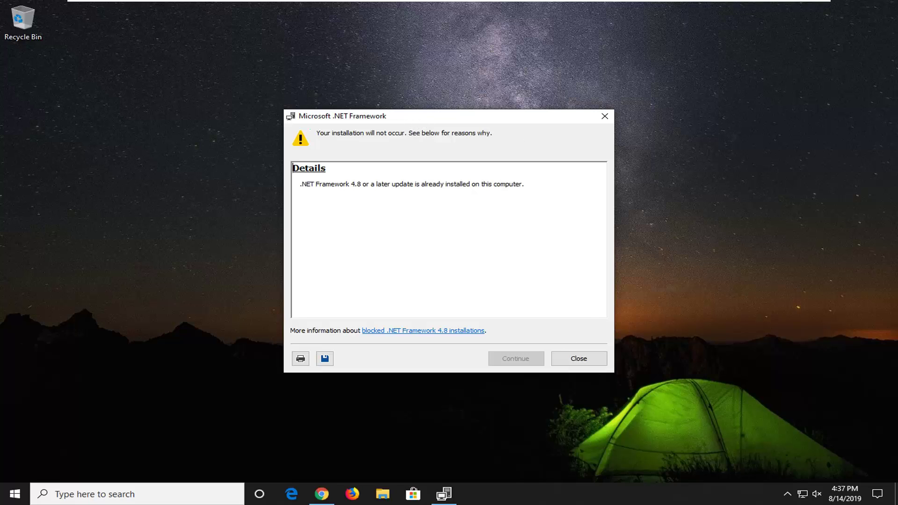
click(605, 117)
click(322, 494)
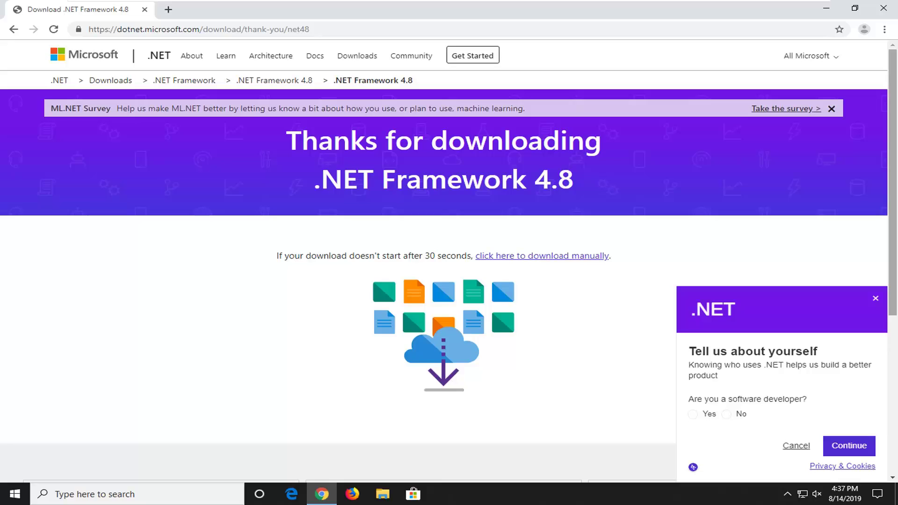
Open the DirectX End-User Runtime Web Installer page, download dxwebsetup.exe, and launch it
click(262, 34)
text(https://www.microsoft.com/en-us/download/details.aspx?id=35)
key(Return)
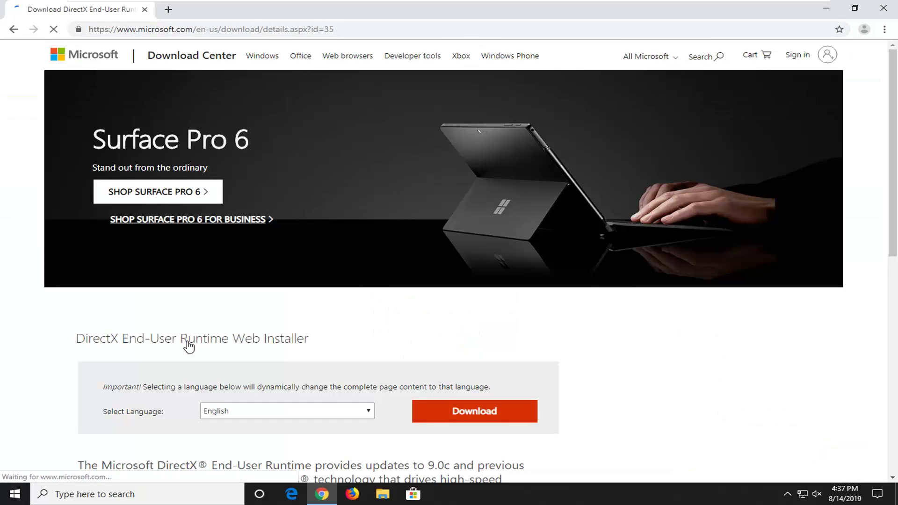
scroll(186, 345, down, 1)
scroll(315, 313, down, 1)
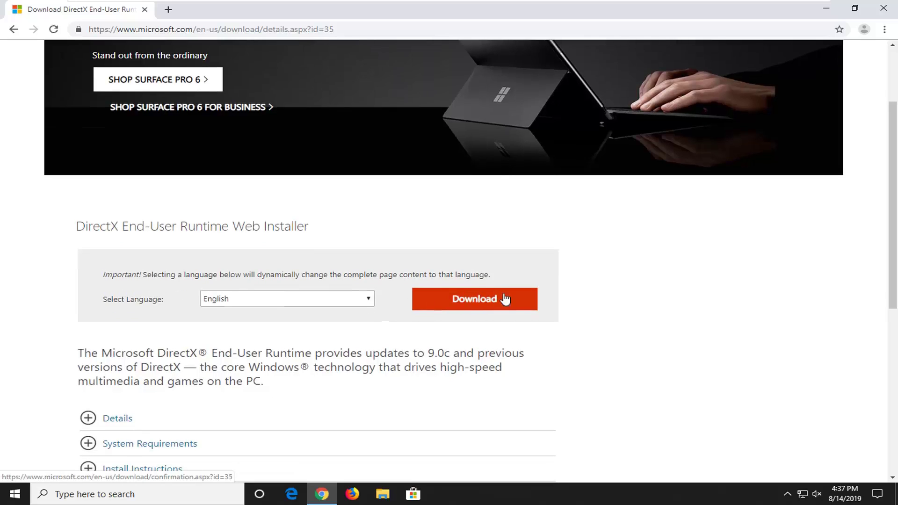
click(466, 300)
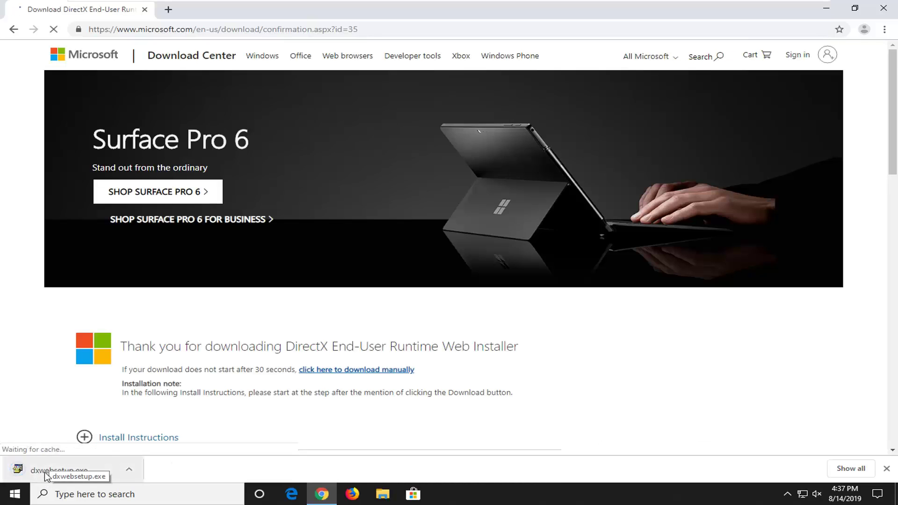
click(46, 473)
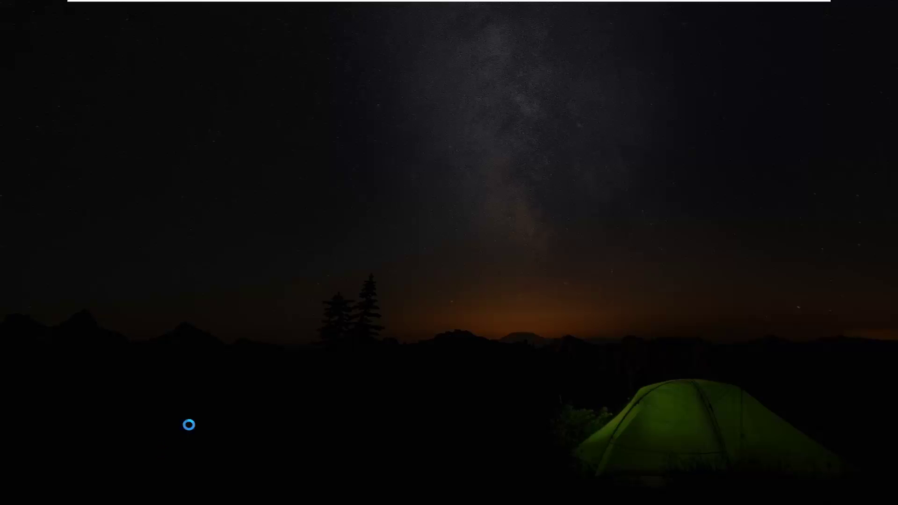
Approve DirectX Setup's admin prompt, accept its license, and decline the Bing Bar offer
click(386, 322)
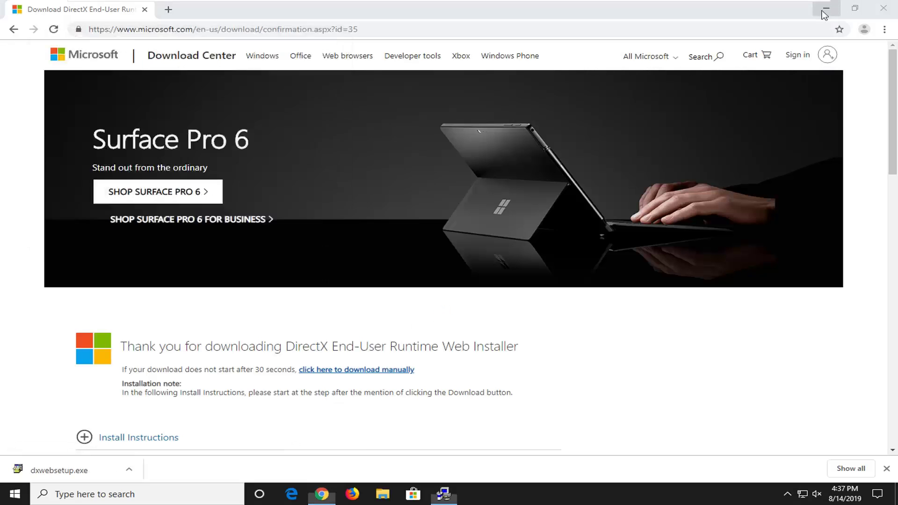
click(826, 8)
drag(260, 28, 481, 117)
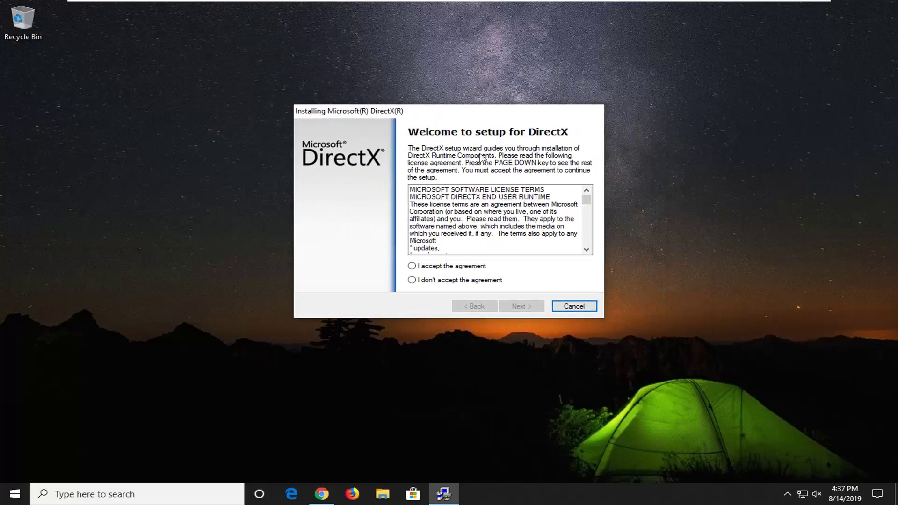
click(470, 212)
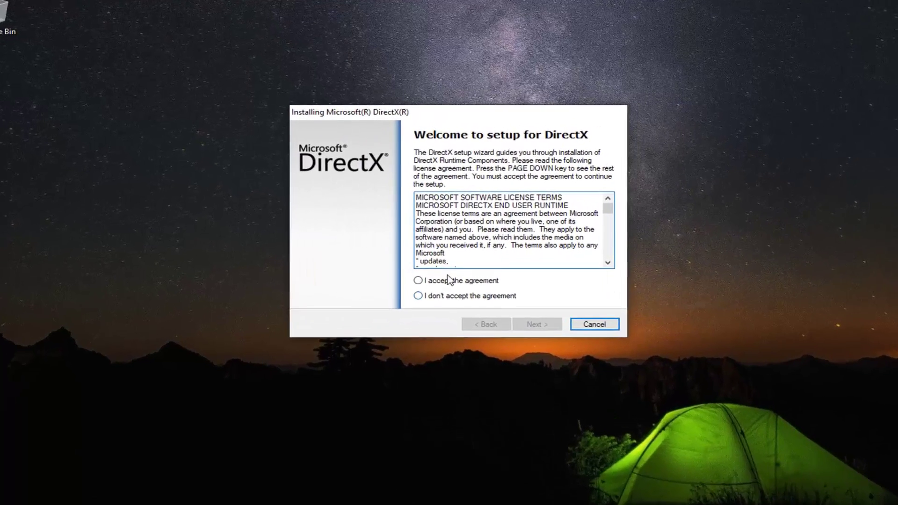
click(423, 292)
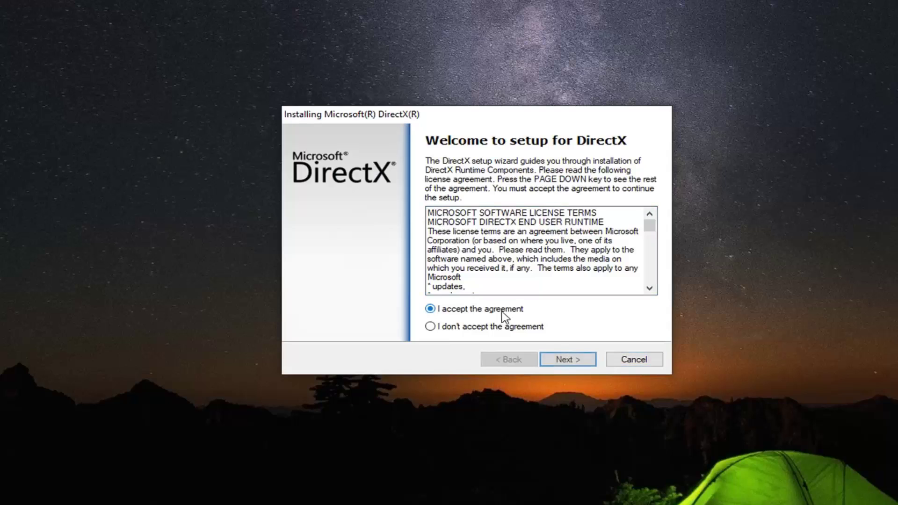
click(557, 360)
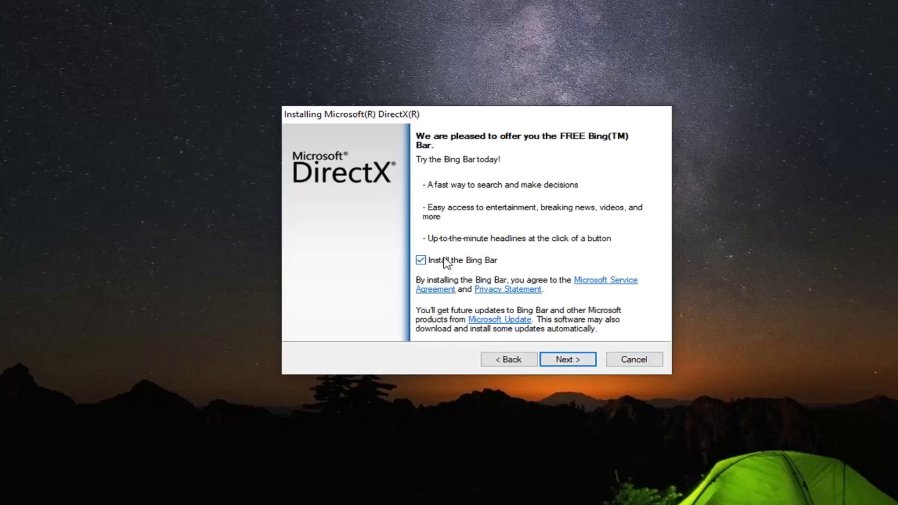
click(422, 260)
click(563, 363)
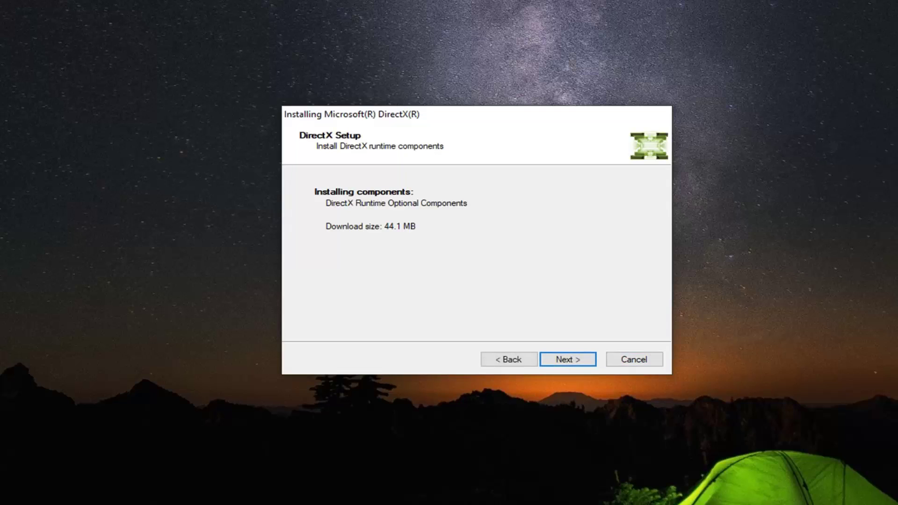
Install the DirectX Runtime Optional Components (44.1 MB) and finish setup once complete
click(565, 361)
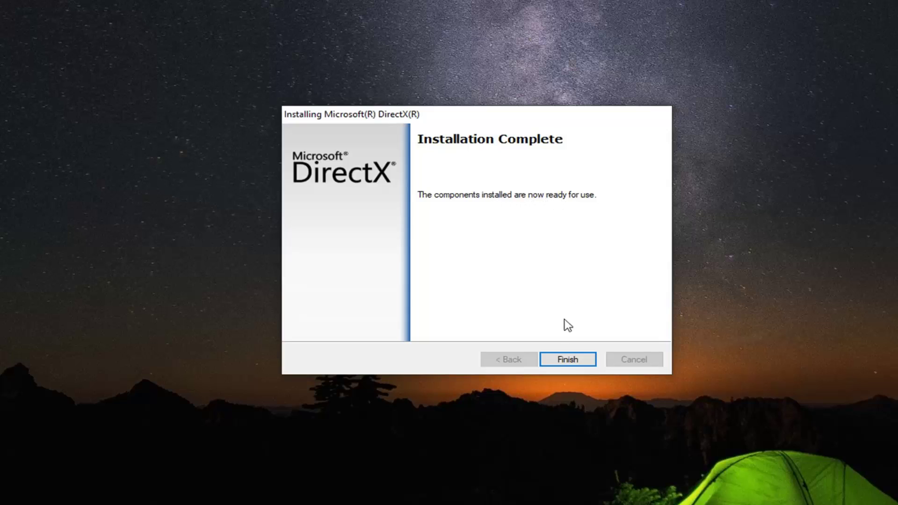
click(566, 365)
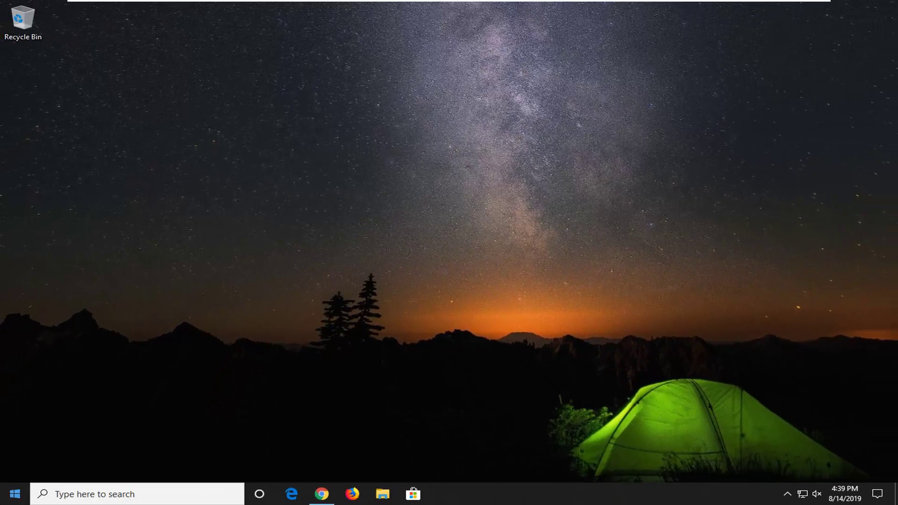
Find 'cmd' in Start, run Command Prompt as administrator, and enter 'sfc' at the prompt
click(7, 501)
click(7, 500)
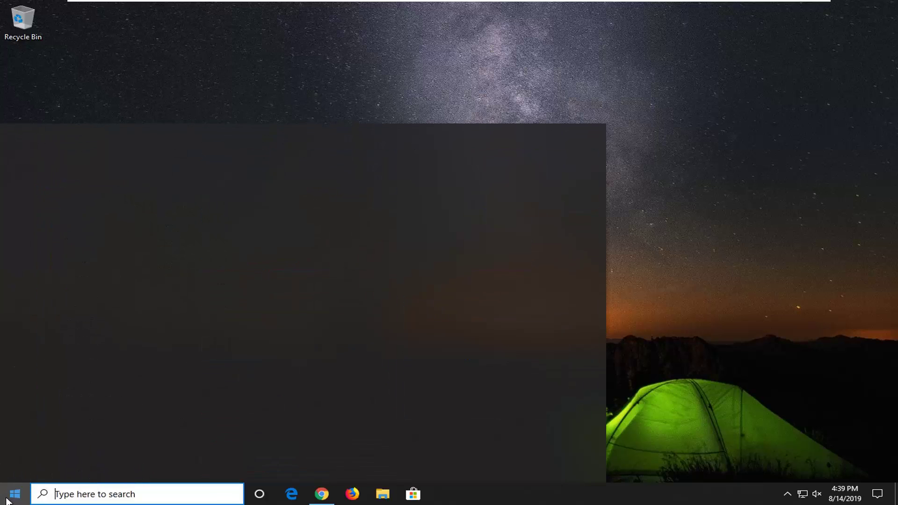
text(cmd)
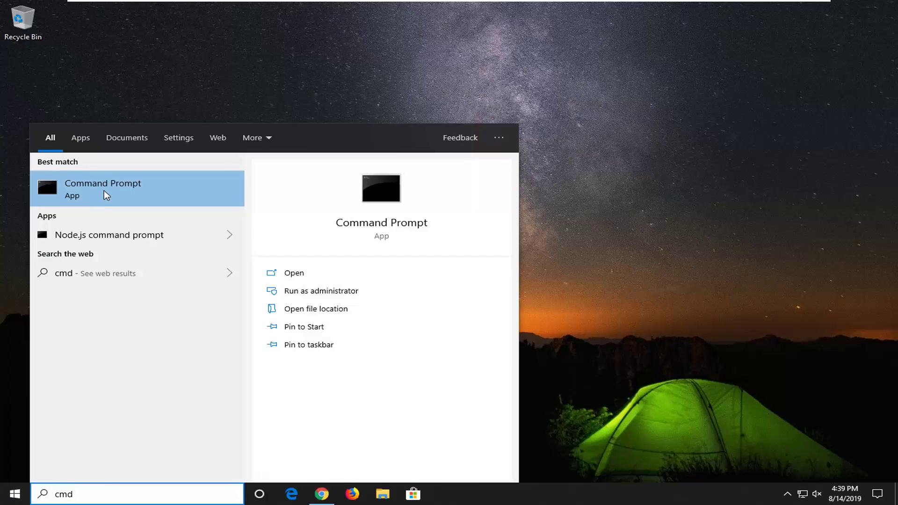
right_click(104, 191)
click(143, 203)
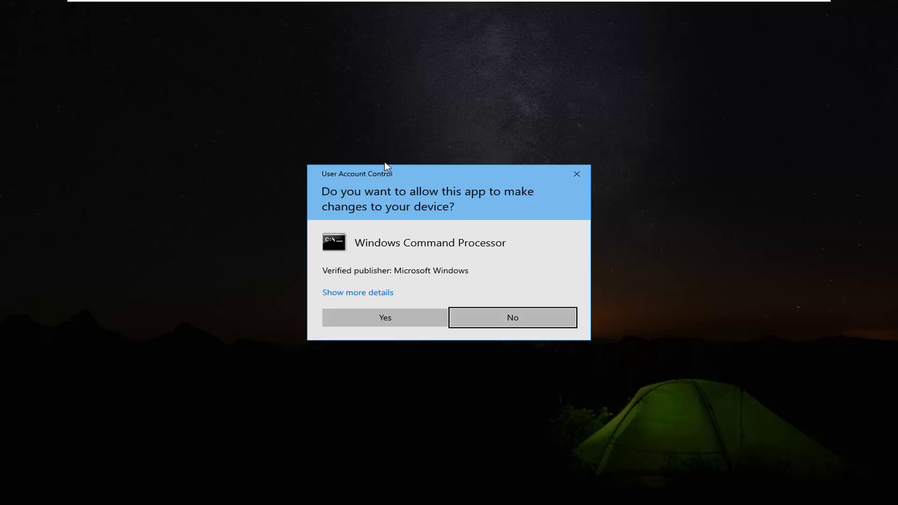
click(385, 322)
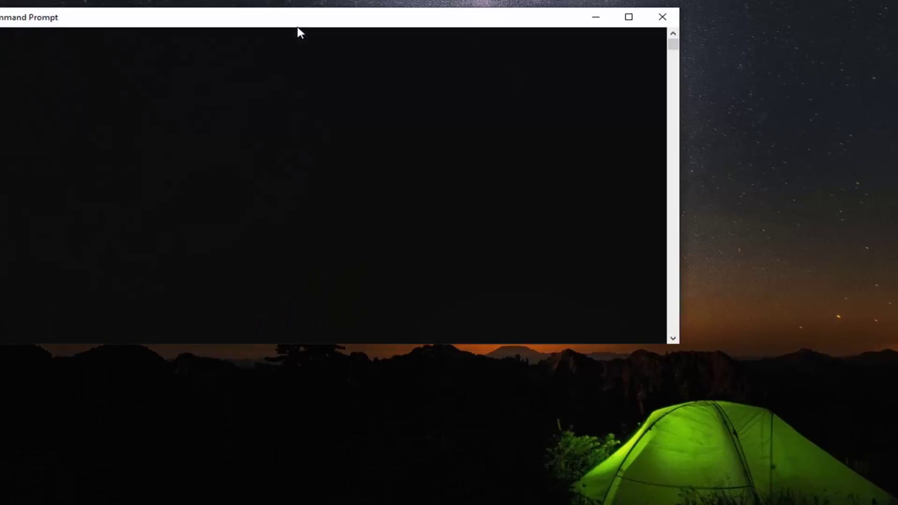
drag(297, 30, 423, 68)
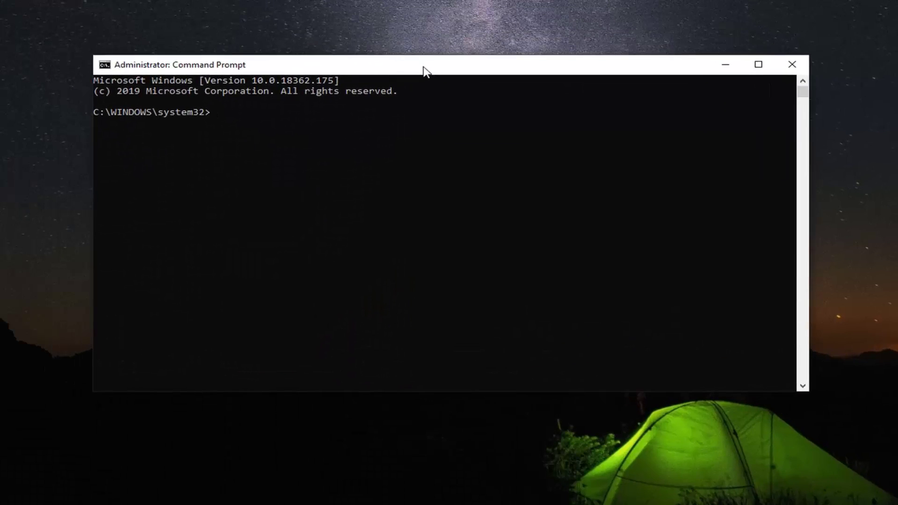
text(sfc)
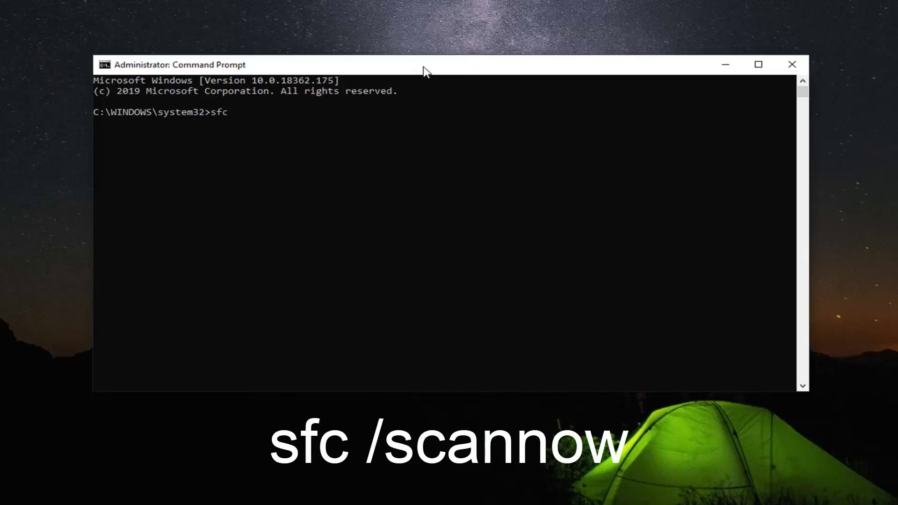